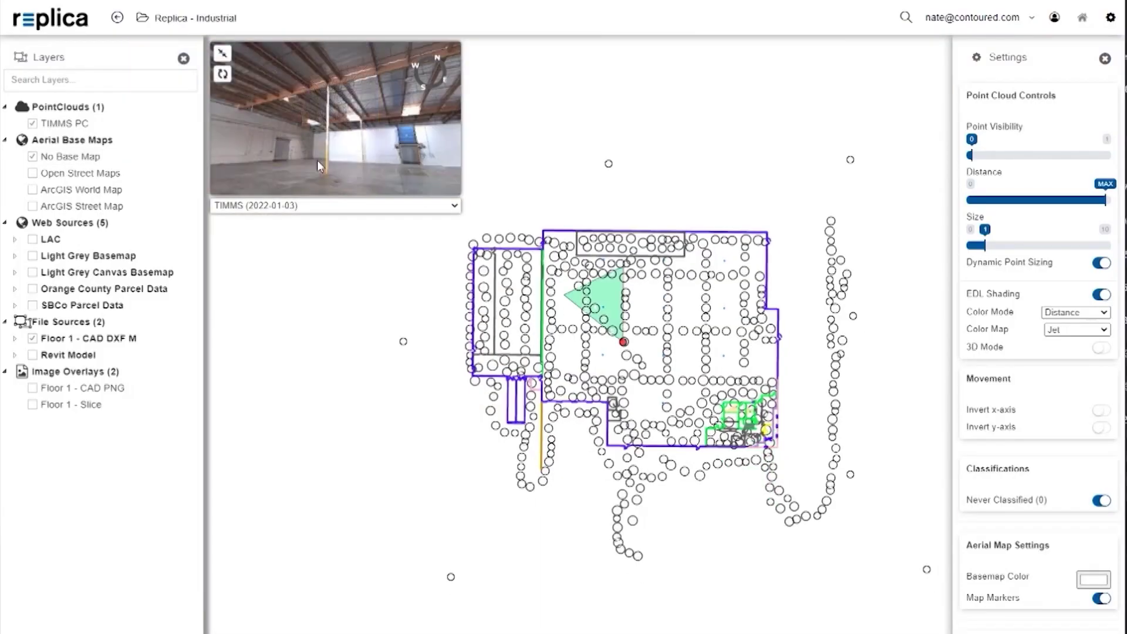
# Swap the warehouse panorama into the main view and inspect a column's feature attributes.
pyautogui.click(249, 90)
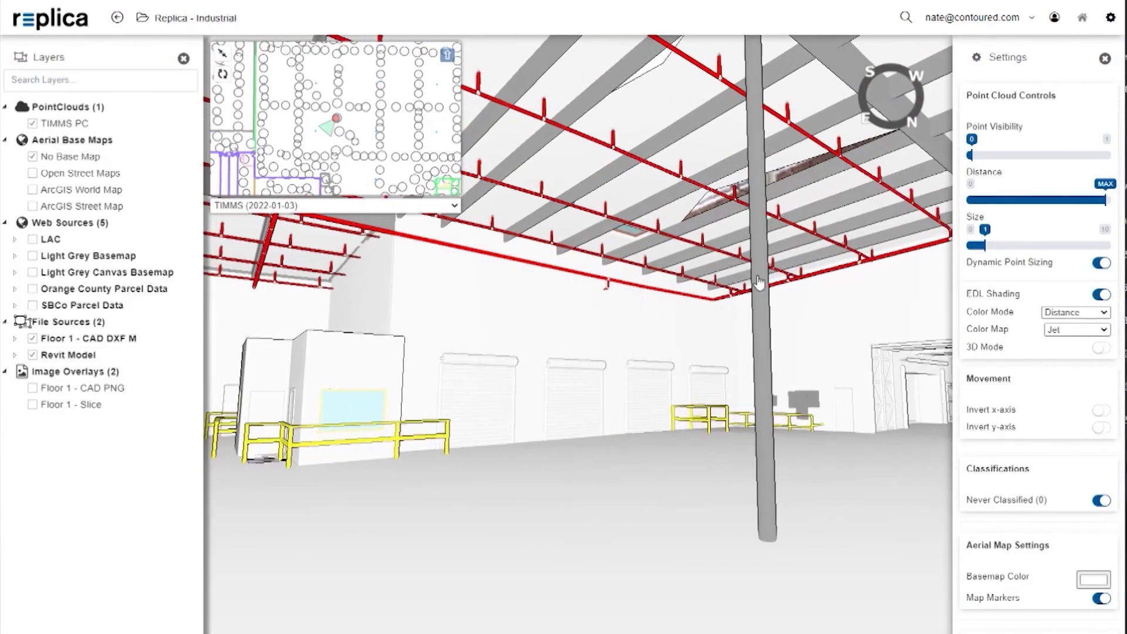
pyautogui.click(759, 283)
pyautogui.click(713, 100)
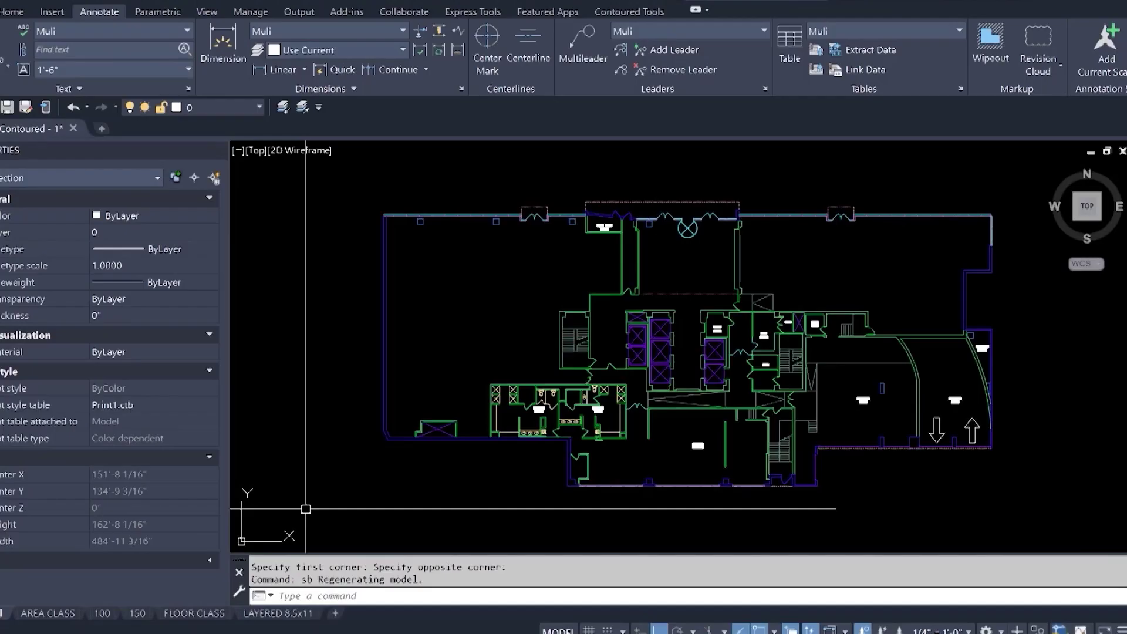
# Turn on the area hatches with the fill command and show the AREA CLASS layout sheet.
pyautogui.write('spf')
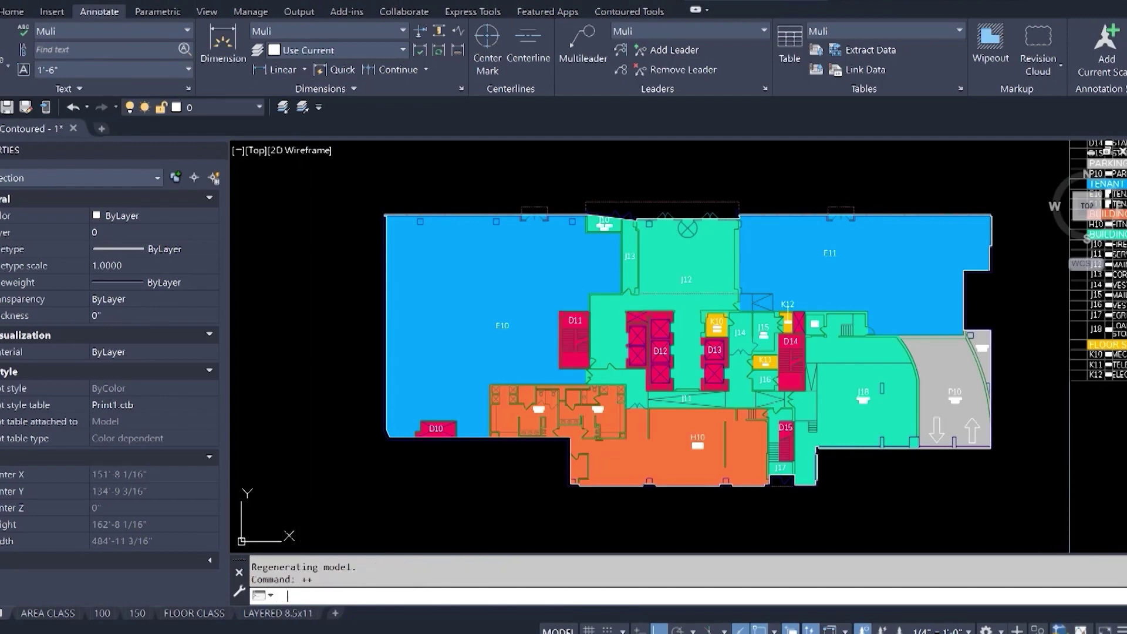
pyautogui.click(63, 616)
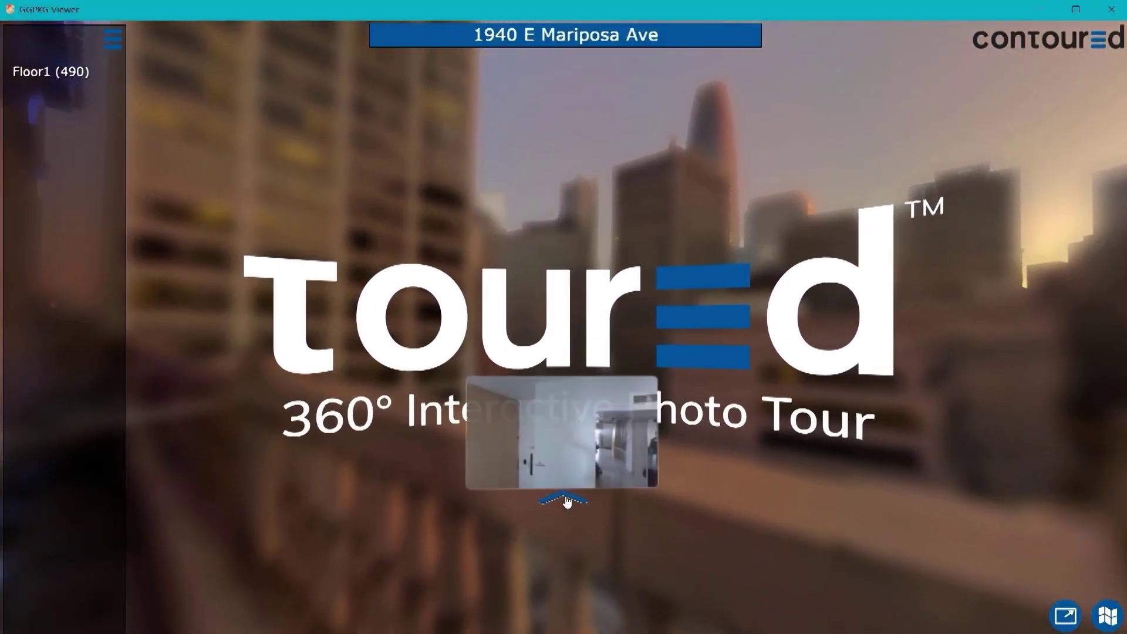
# Enter the building tour, jump to the open office scene and look around to the left.
pyautogui.click(569, 501)
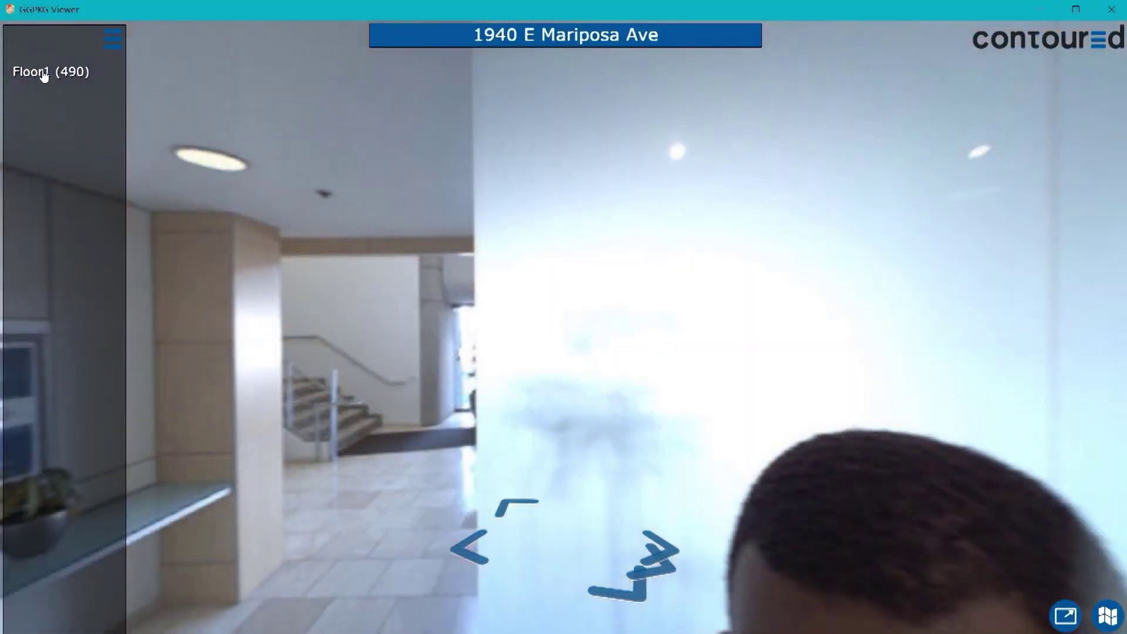
pyautogui.scroll(-5, 70, 258)
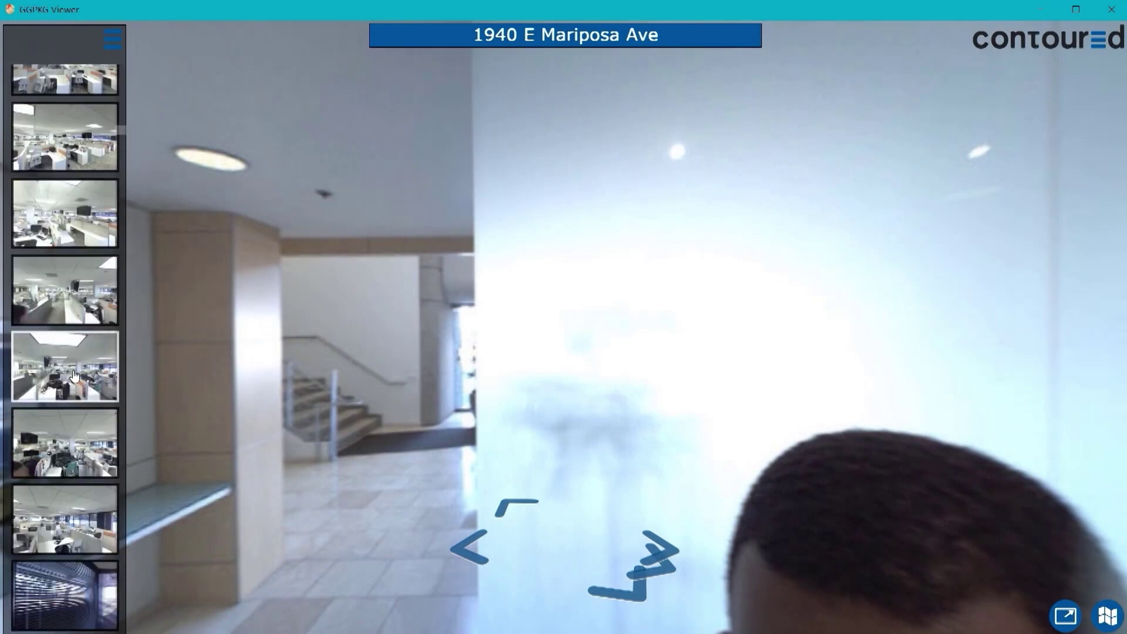
pyautogui.click(75, 375)
pyautogui.moveTo(741, 337)
pyautogui.mouseDown()
pyautogui.moveTo(534, 347)
pyautogui.moveTo(414, 333)
pyautogui.mouseUp()
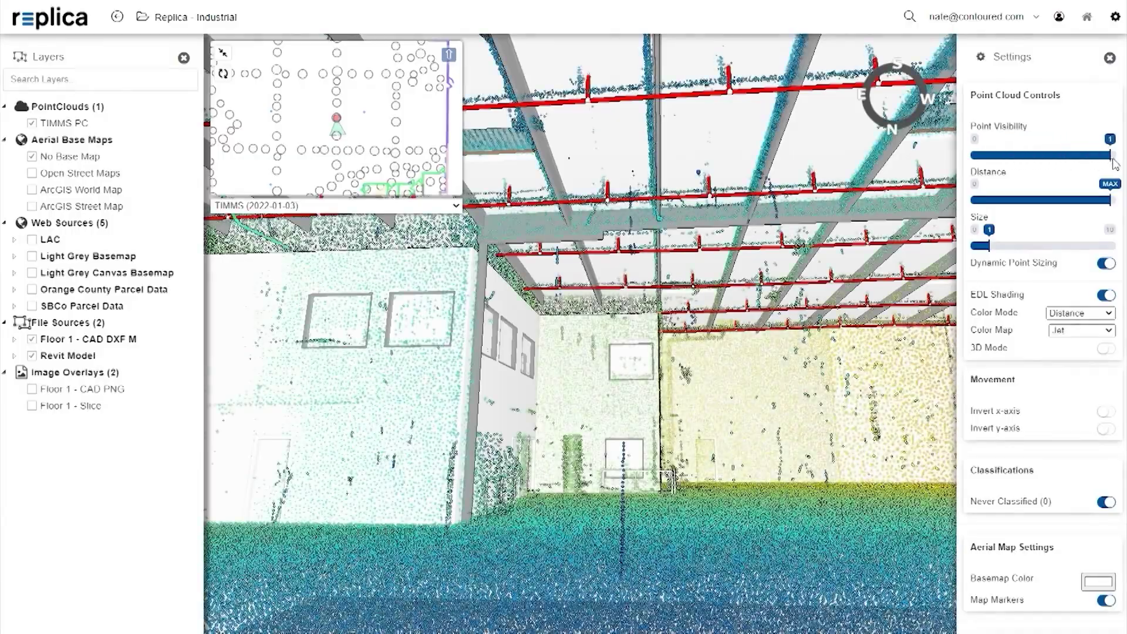
# Hide the Revit model and point cloud, and use ArcGIS World Map imagery as the base map.
pyautogui.click(45, 361)
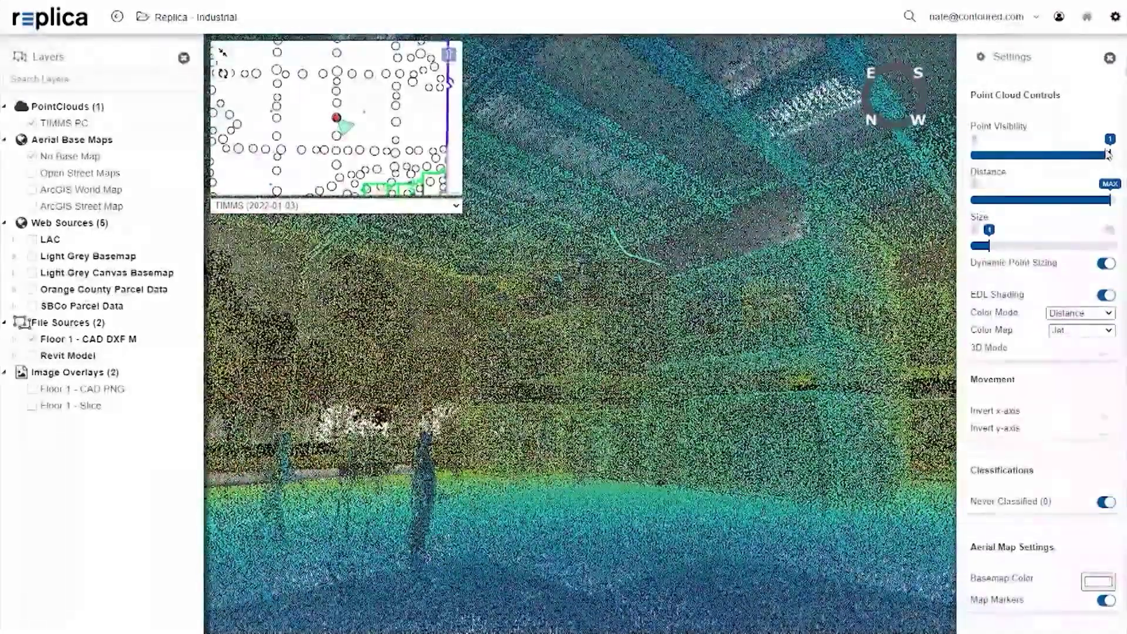
pyautogui.moveTo(1108, 154); pyautogui.dragTo(974, 155)
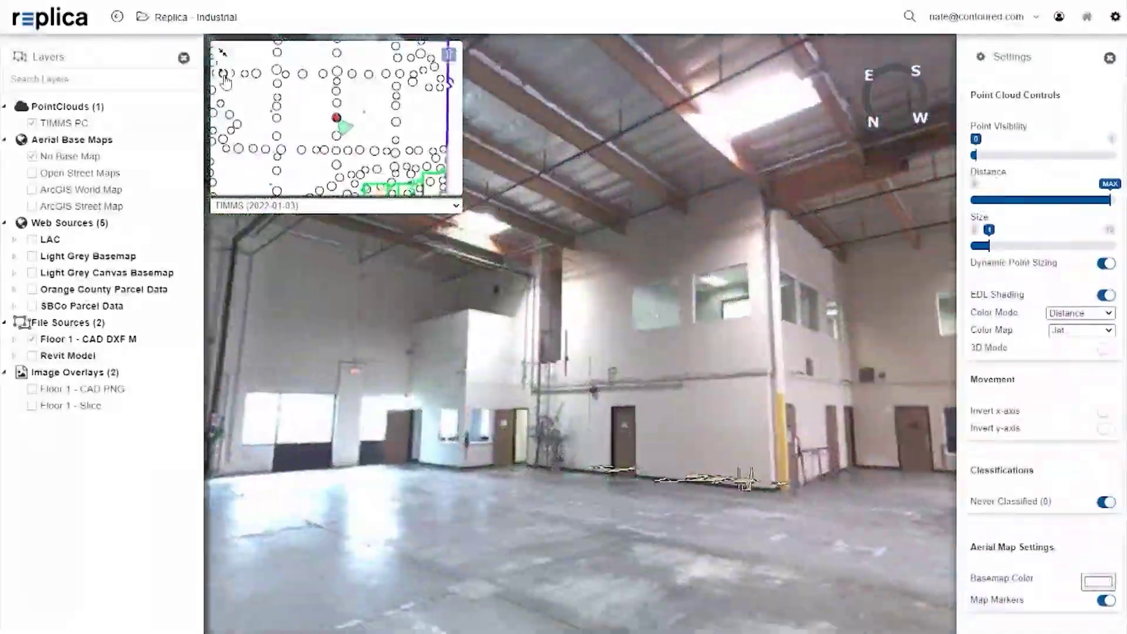
pyautogui.click(222, 74)
pyautogui.scroll(-3, 566, 341)
pyautogui.click(32, 189)
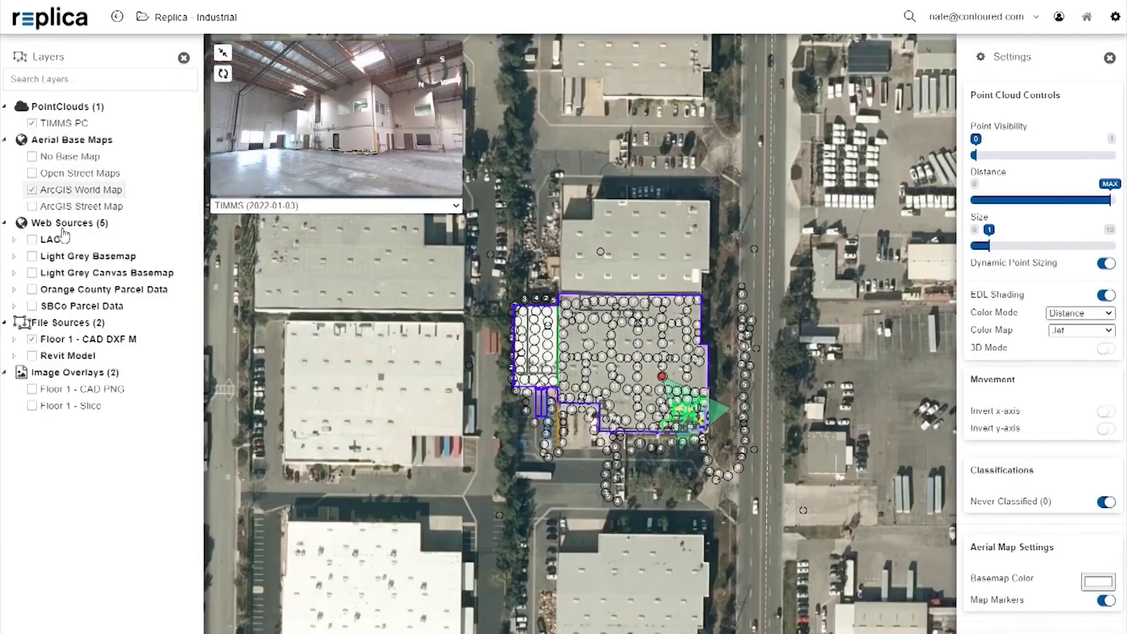
# Jump to another capture location and show the Revit model over its panorama.
pyautogui.scroll(3, 565, 395)
pyautogui.scroll(2, 655, 412)
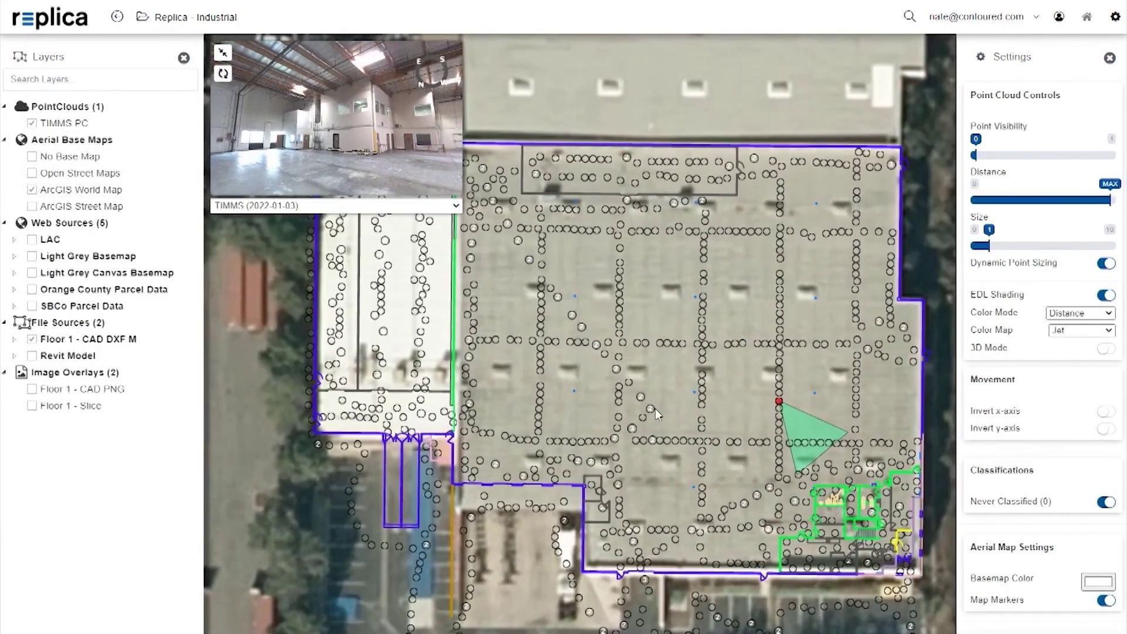
pyautogui.click(614, 374)
pyautogui.click(222, 73)
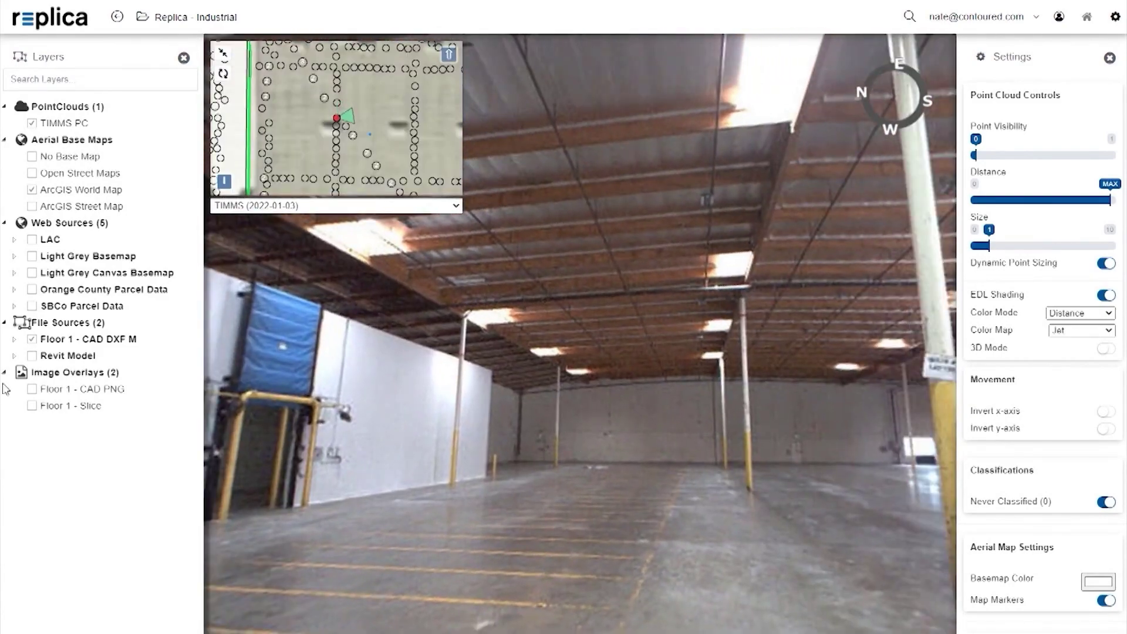
pyautogui.click(32, 355)
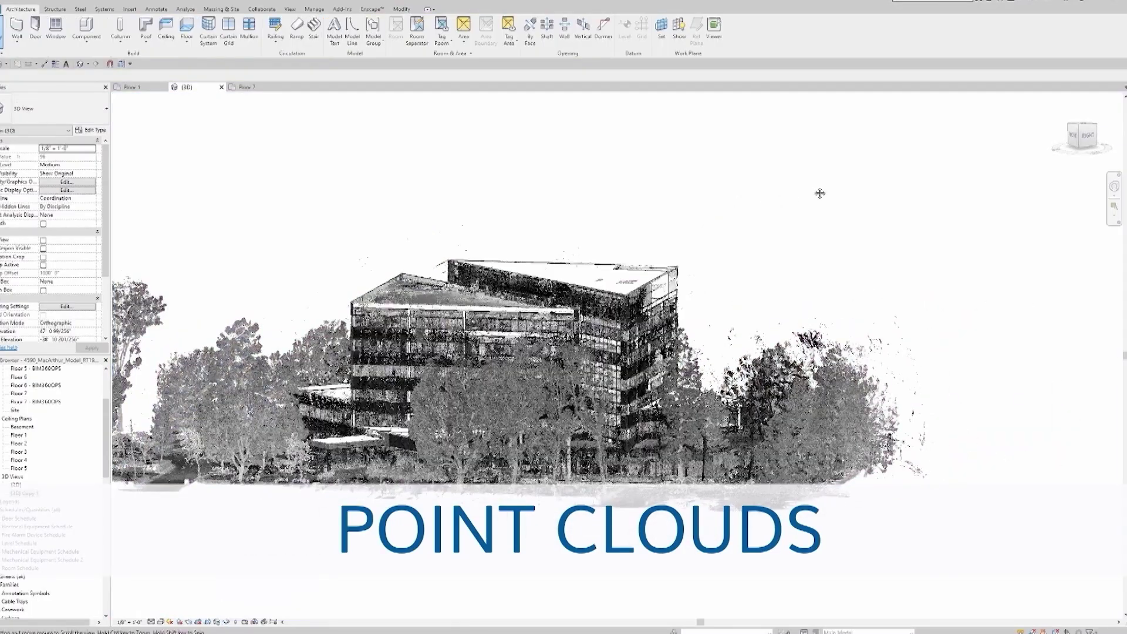
# Orbit around the grey point-cloud building to view it from another angle.
pyautogui.moveTo(818, 191)
pyautogui.mouseDown()
pyautogui.moveTo(642, 221)
pyautogui.moveTo(421, 226)
pyautogui.mouseUp()
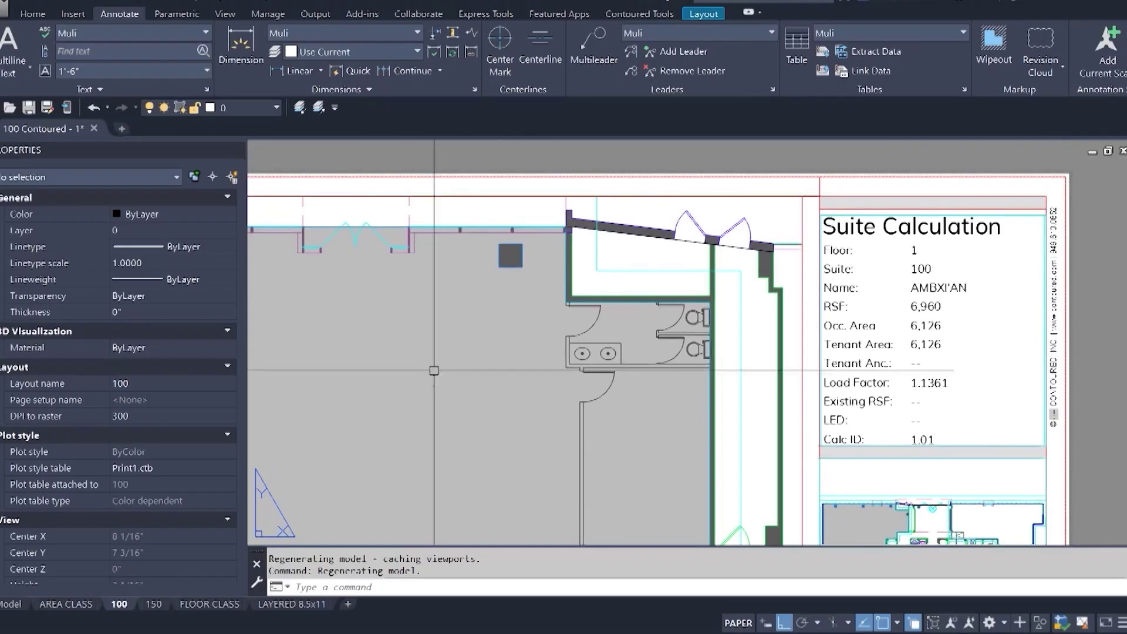
# Pan across the suite 100 layout from the stairwell over to the restrooms.
pyautogui.moveTo(635, 467)
pyautogui.mouseDown()
pyautogui.moveTo(655, 397)
pyautogui.moveTo(732, 250)
pyautogui.moveTo(654, 390)
pyautogui.moveTo(699, 254)
pyautogui.mouseUp()
pyautogui.moveTo(611, 456); pyautogui.dragTo(693, 375)
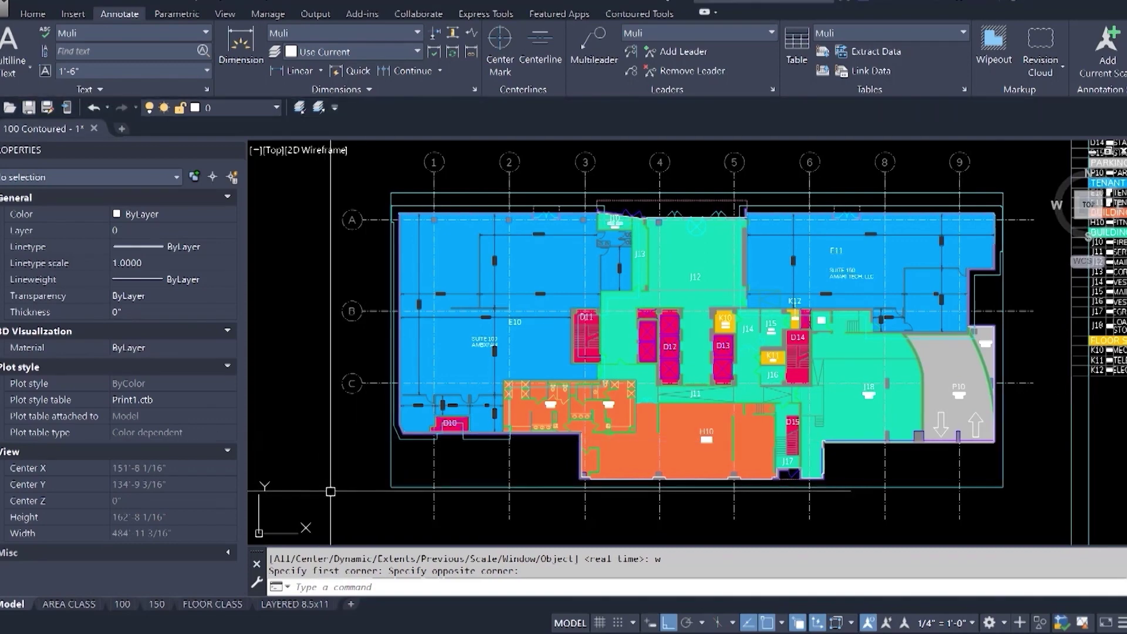
# Toggle the area fills off and on with sb, thaw the grid layers, and show AREA CLASS.
pyautogui.write('sb')
pyautogui.press('Return')
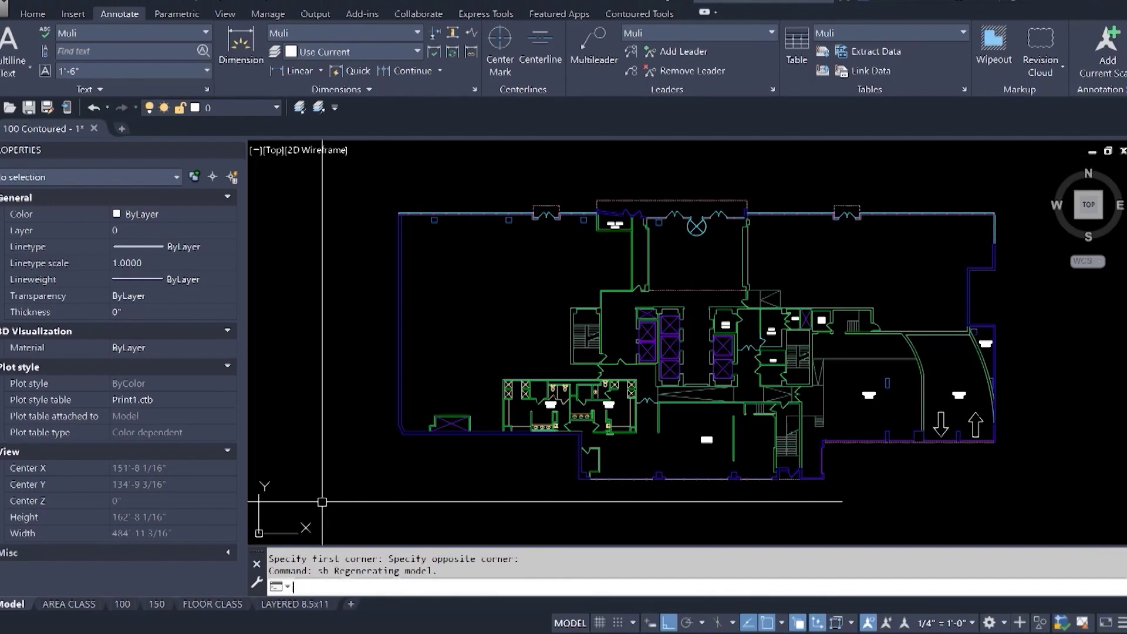
pyautogui.write('sb')
pyautogui.press('Return')
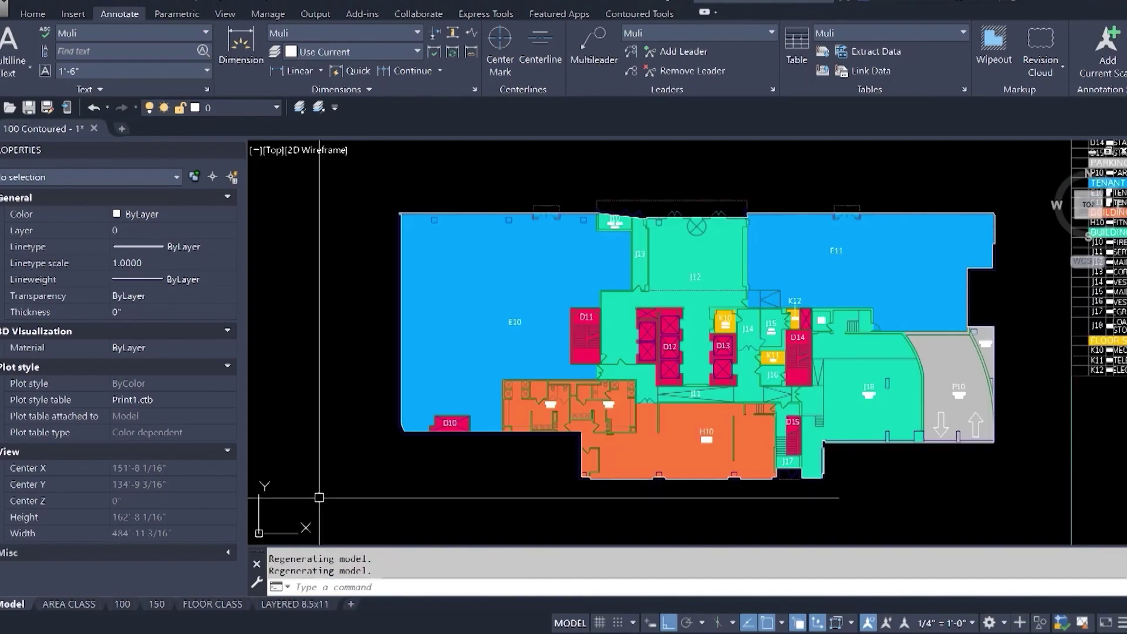
pyautogui.press('Return')
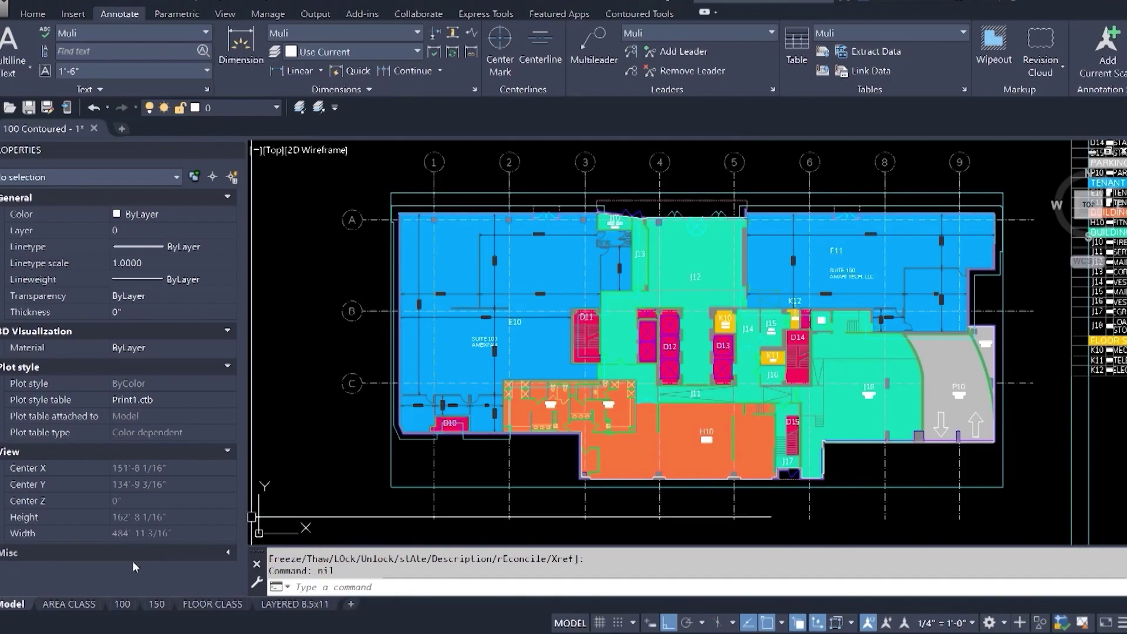
pyautogui.click(84, 607)
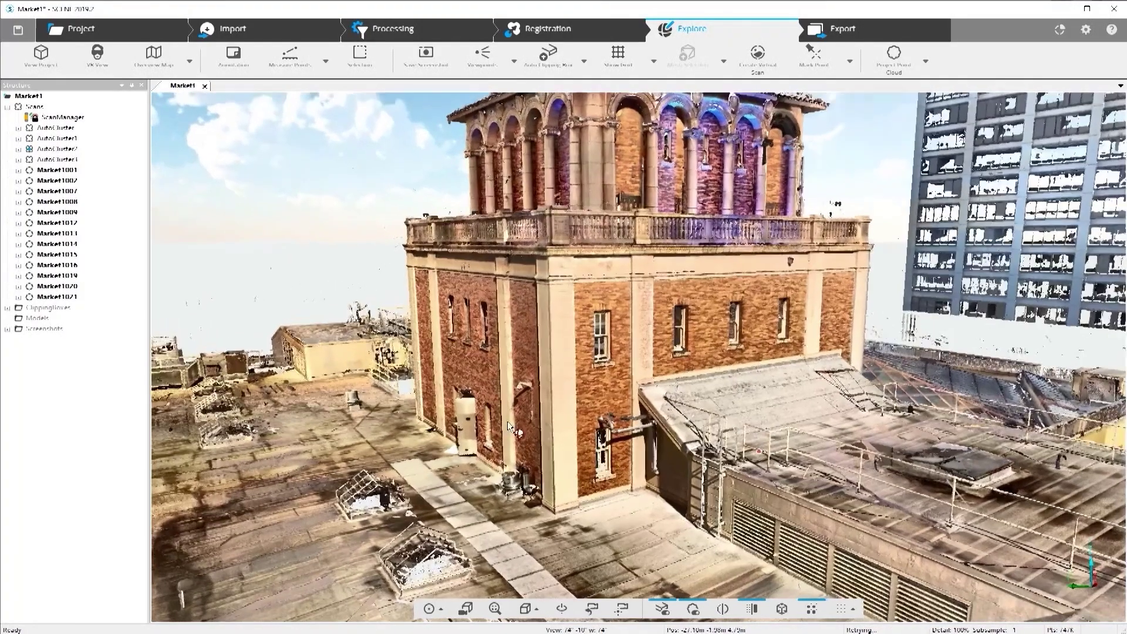
# Orbit and zoom in on the brick rooftop tower with its arched upper storey.
pyautogui.moveTo(508, 427)
pyautogui.mouseDown()
pyautogui.moveTo(546, 398)
pyautogui.moveTo(596, 392)
pyautogui.mouseUp()
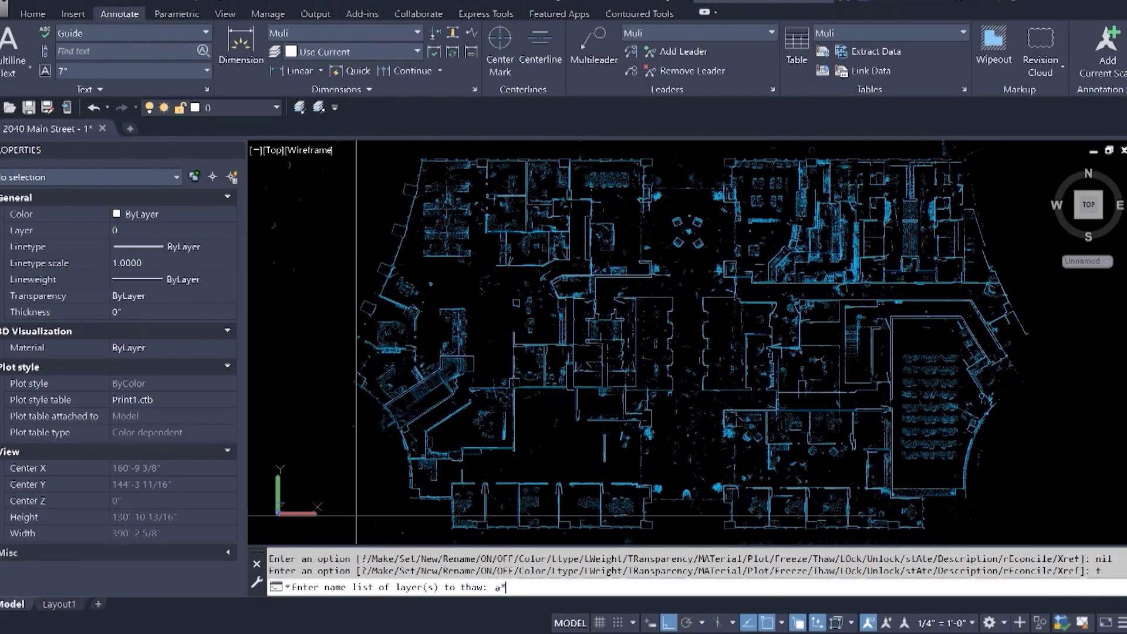
# Thaw layers matching a*, zoom window, then bring Replica's aerial map into the main view.
pyautogui.press('Return')
pyautogui.press('Return')
pyautogui.write('z')
pyautogui.press('Return')
pyautogui.write('w')
pyautogui.press('Return')
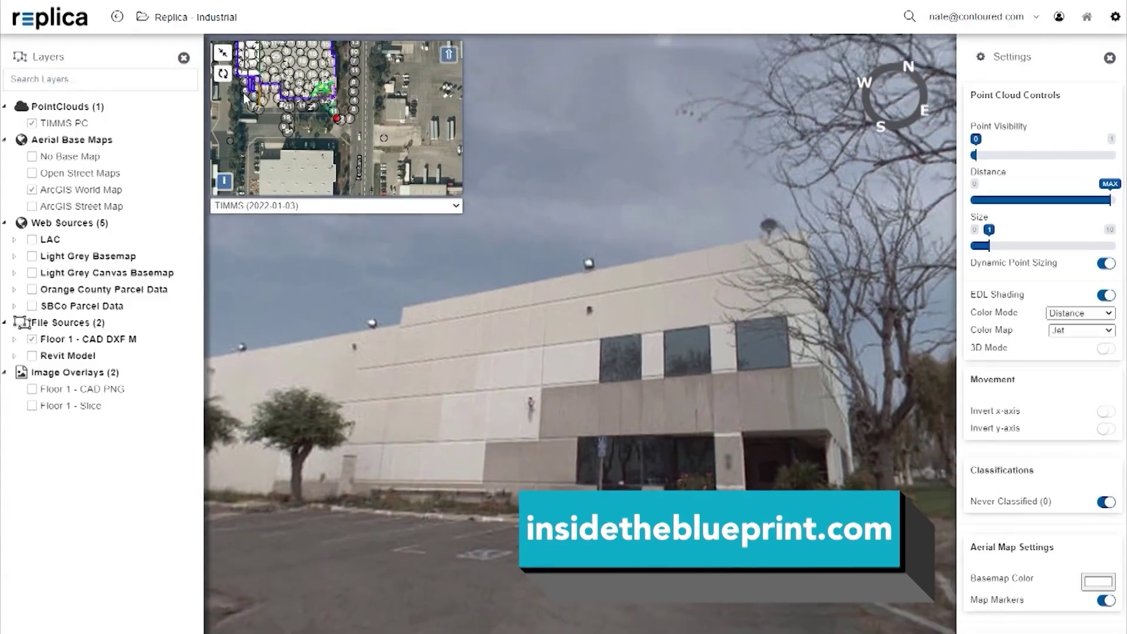
pyautogui.click(242, 98)
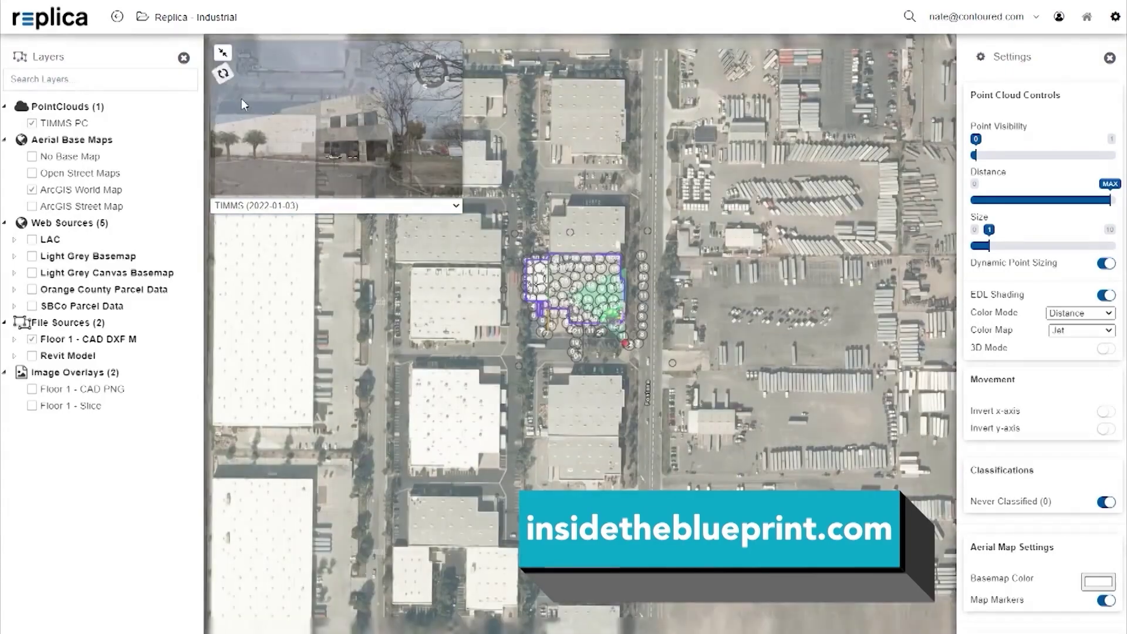